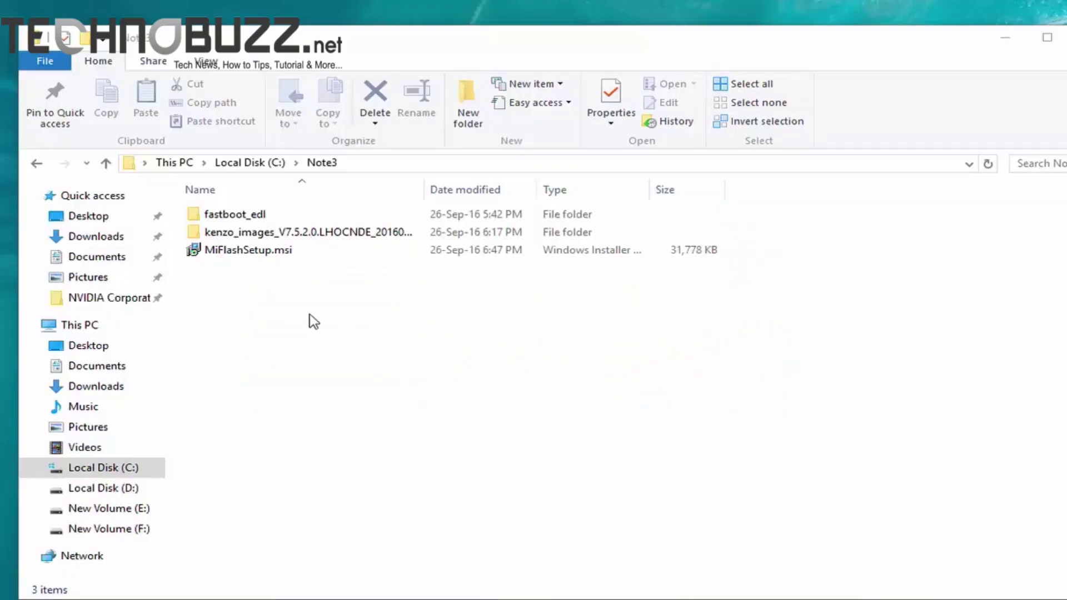
pyautogui.click(264, 214)
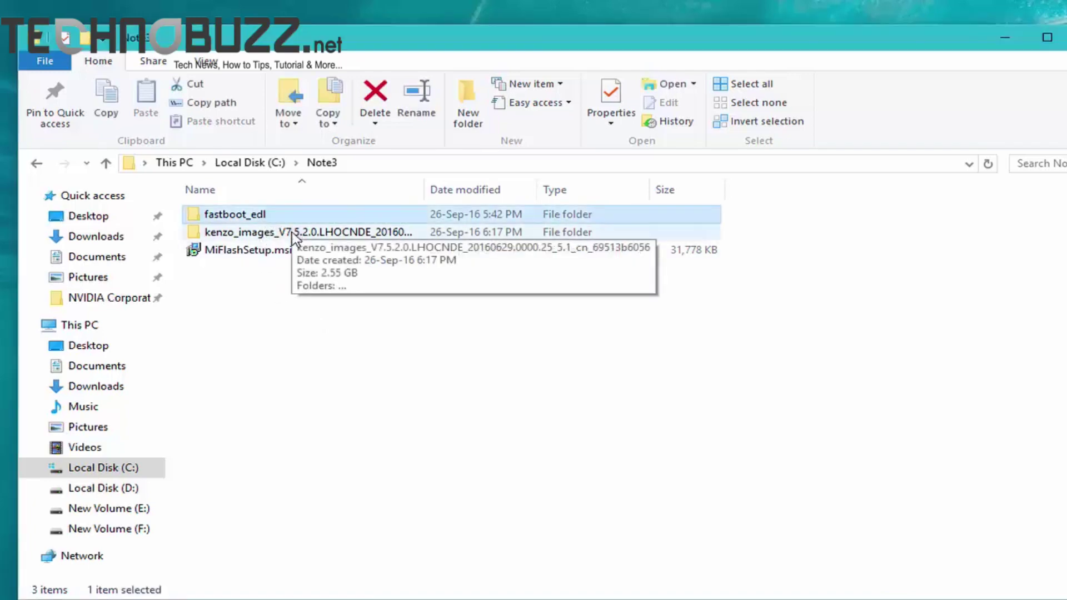
pyautogui.click(293, 233)
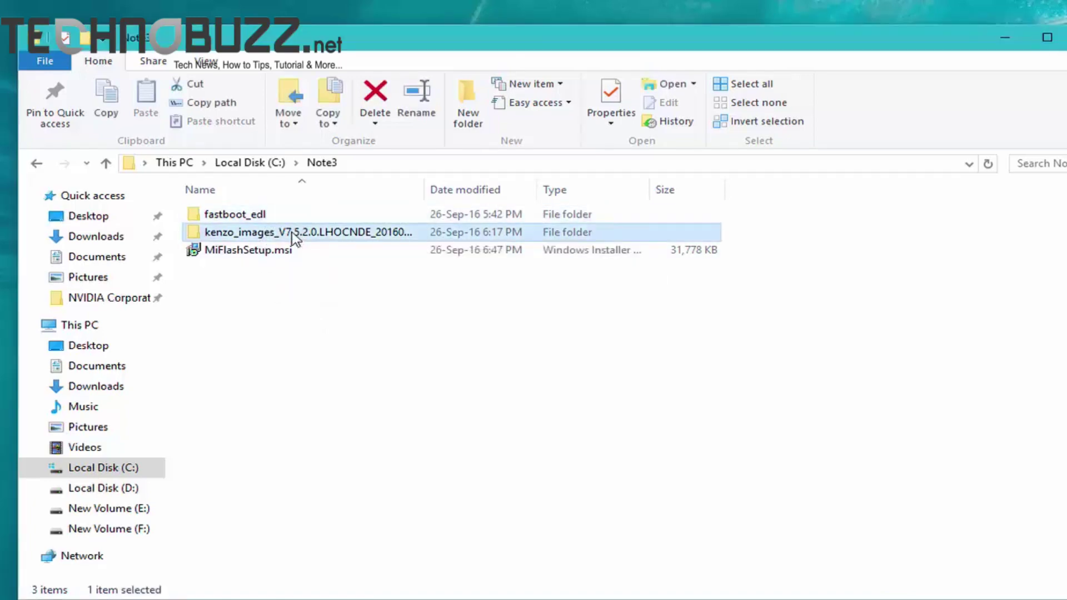
pyautogui.click(264, 251)
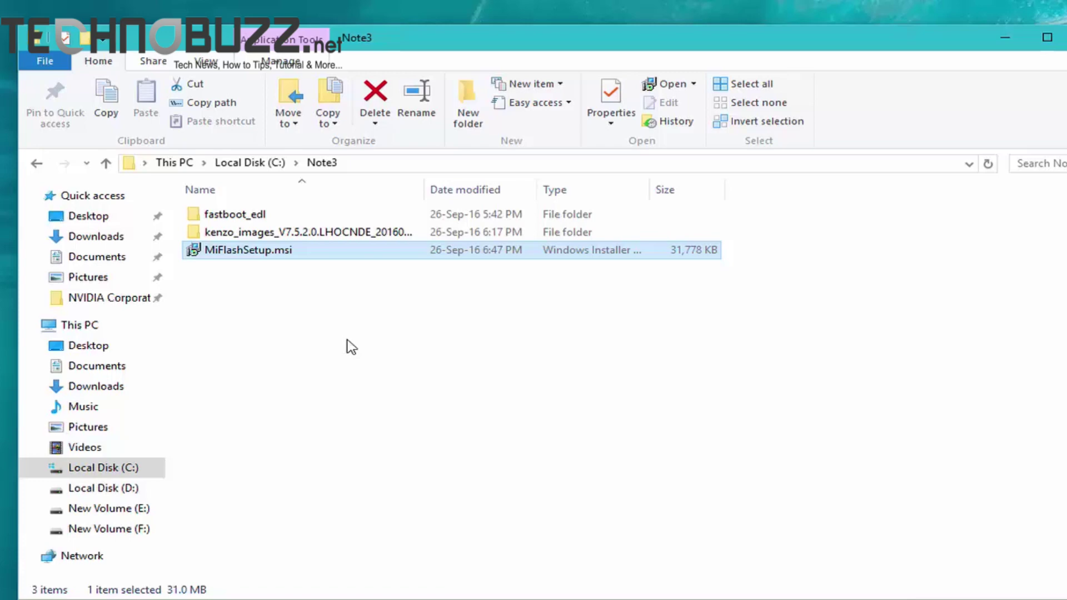
# - Switch to New Text Document (2).txt in Notepad and copy the command bcdedit /set testsigning on
pyautogui.click(642, 599)
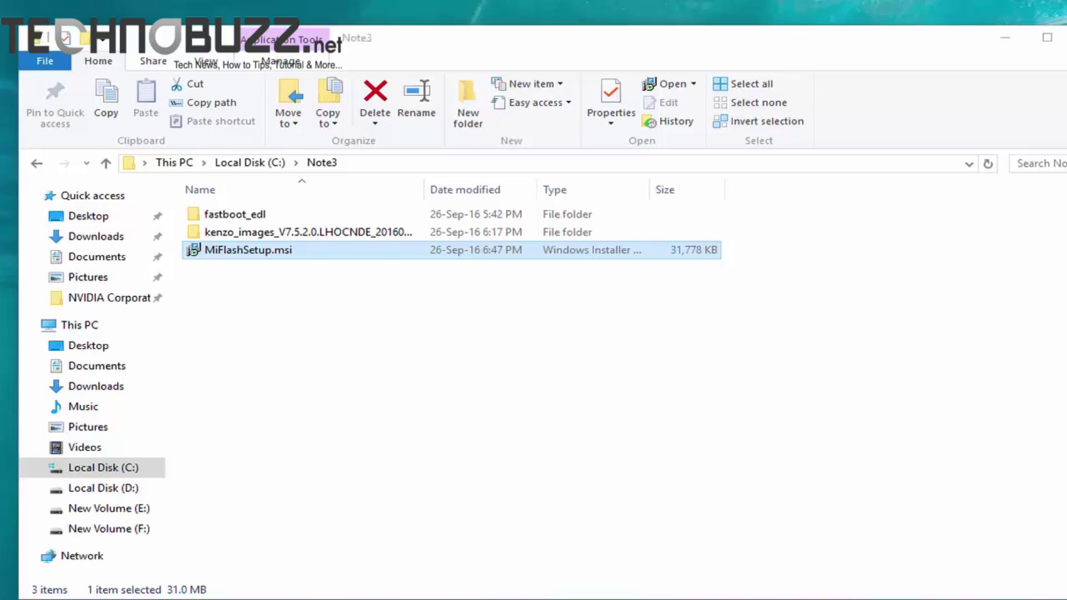
pyautogui.click(739, 599)
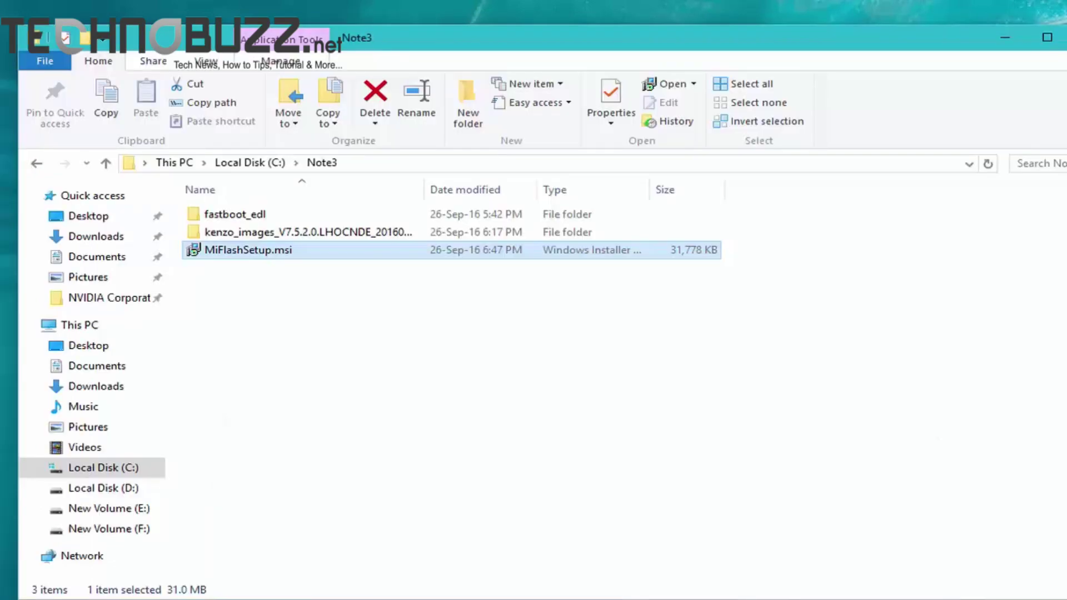
pyautogui.click(550, 599)
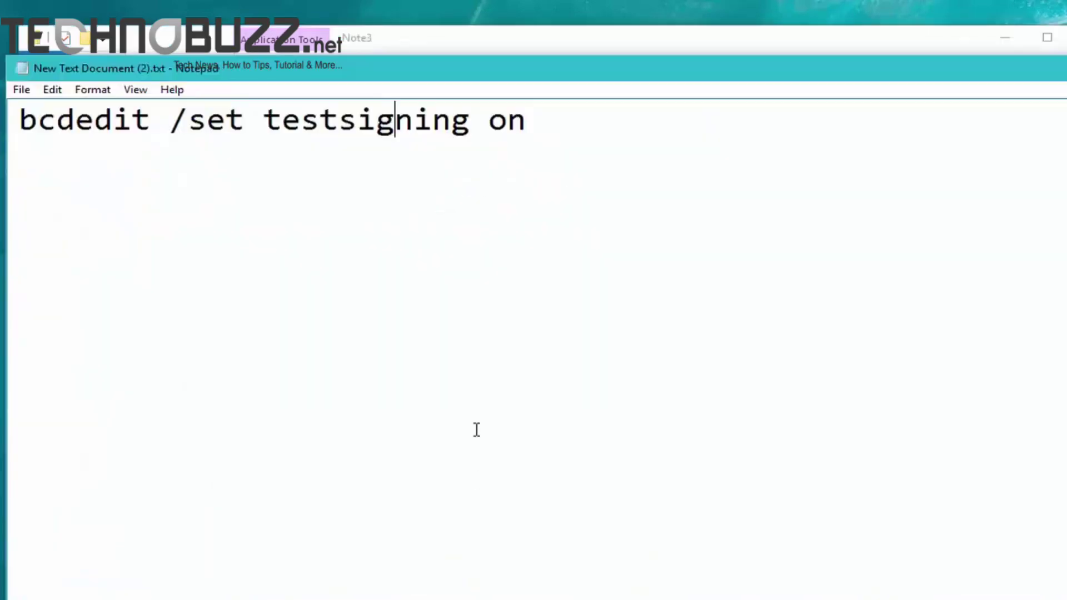
pyautogui.moveTo(467, 78); pyautogui.dragTo(480, 101)
pyautogui.click(455, 176)
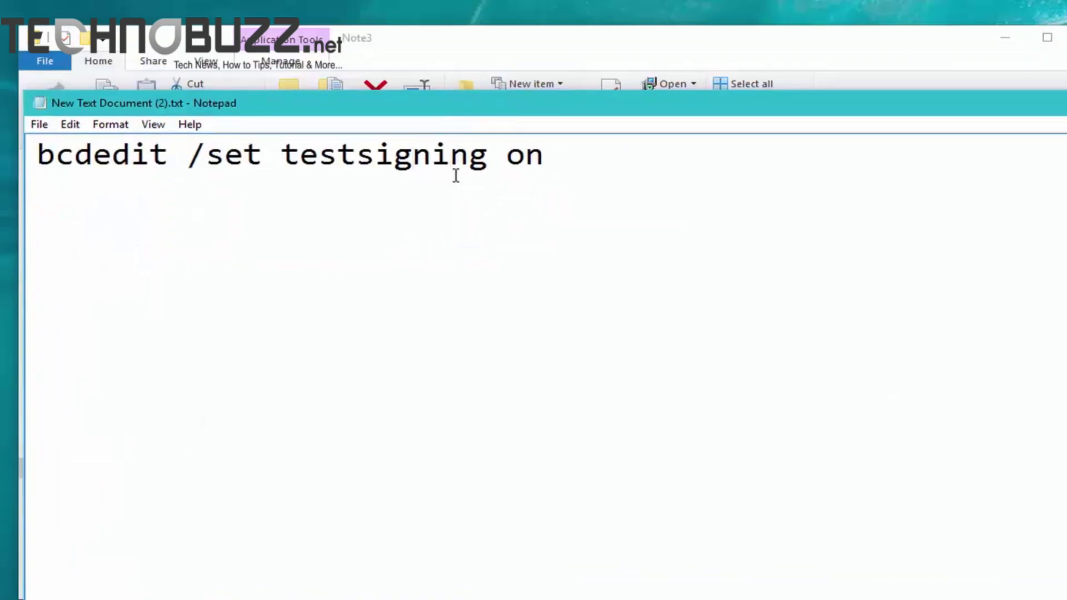
pyautogui.hotkey('ctrl', 'a')
pyautogui.hotkey('ctrl', 'c')
pyautogui.click(349, 599)
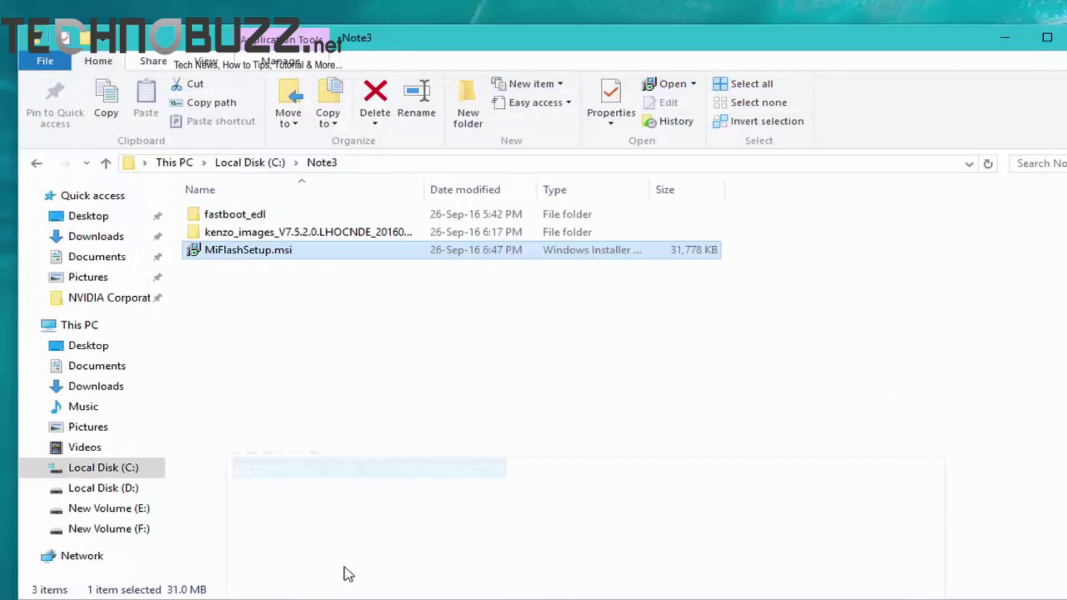
# - Open Command Prompt as administrator, run bcdedit /set testsigning on, and close the window
pyautogui.press('super')
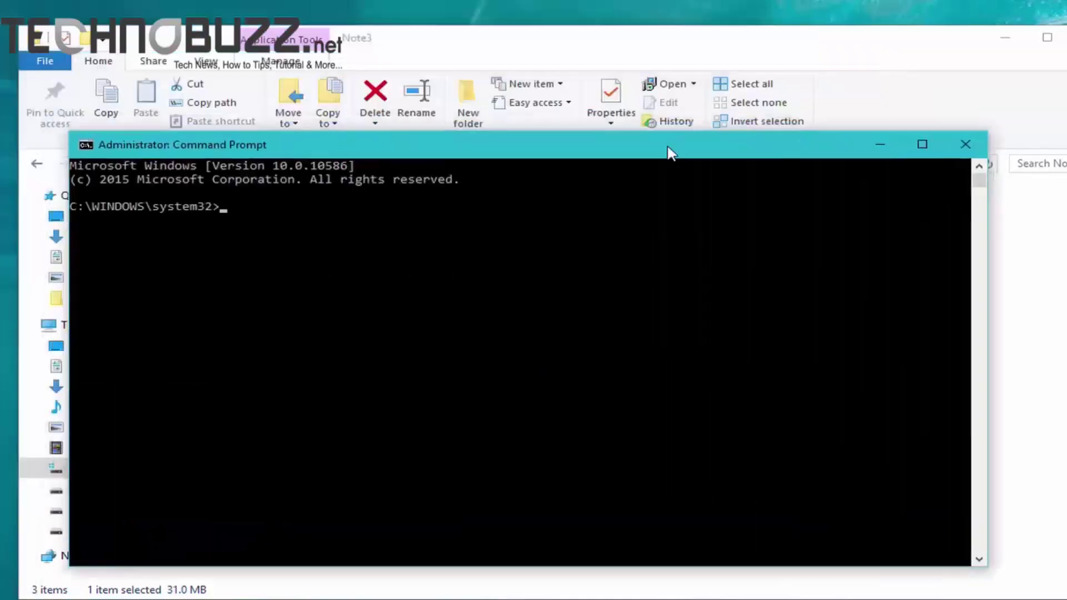
pyautogui.moveTo(670, 153); pyautogui.dragTo(721, 143)
pyautogui.hotkey('ctrl', 'v')
pyautogui.press('Return')
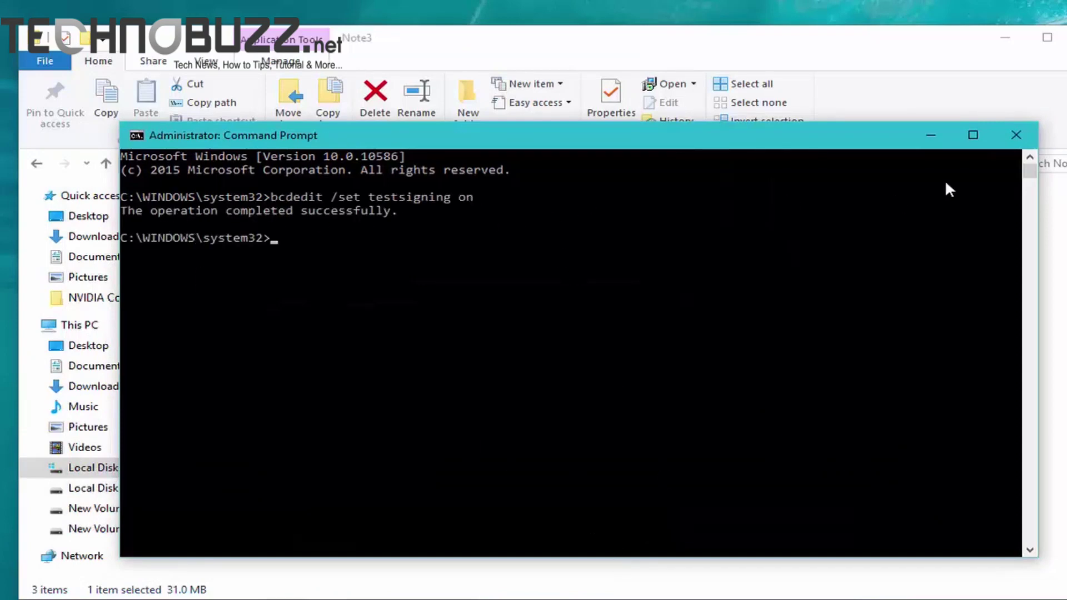
pyautogui.click(1015, 136)
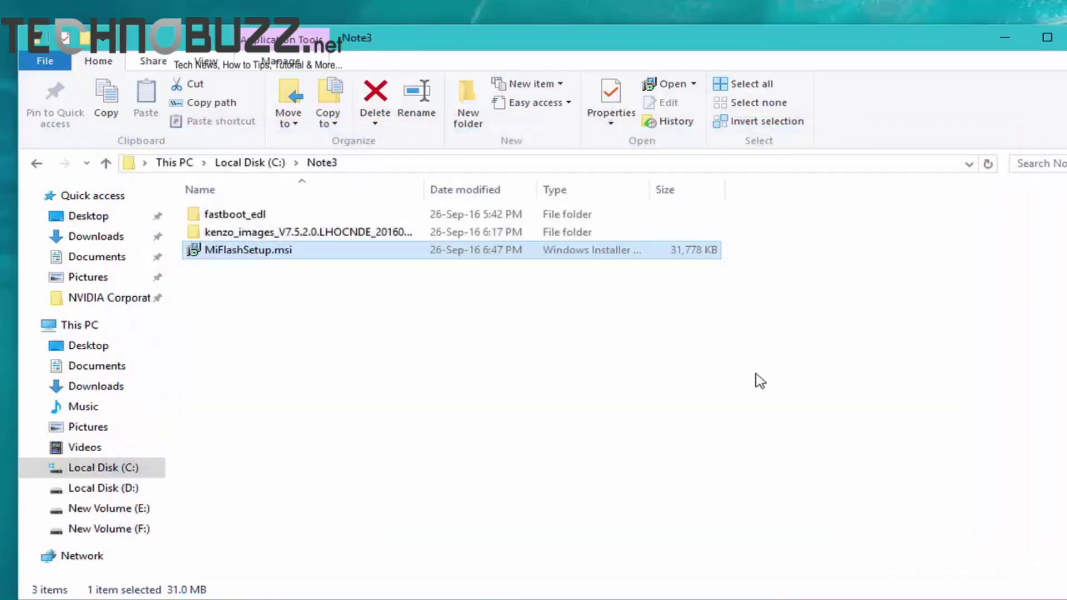
pyautogui.click(344, 233)
pyautogui.click(342, 250)
pyautogui.click(433, 358)
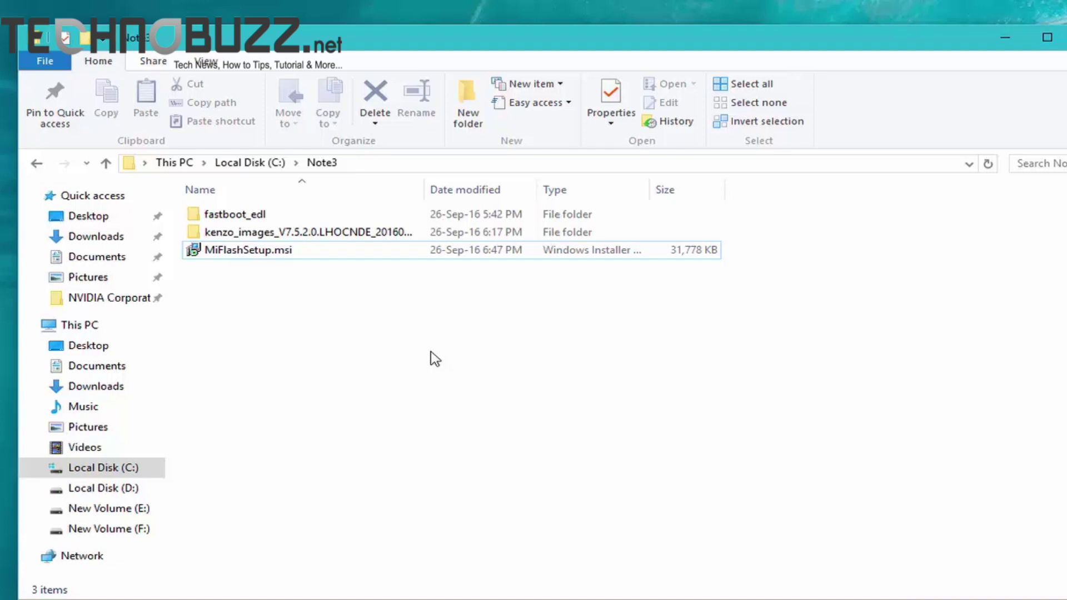
# - Run edl.cmd from the fastboot_edl folder and allow it despite the unverified publisher
pyautogui.doubleClick(319, 219)
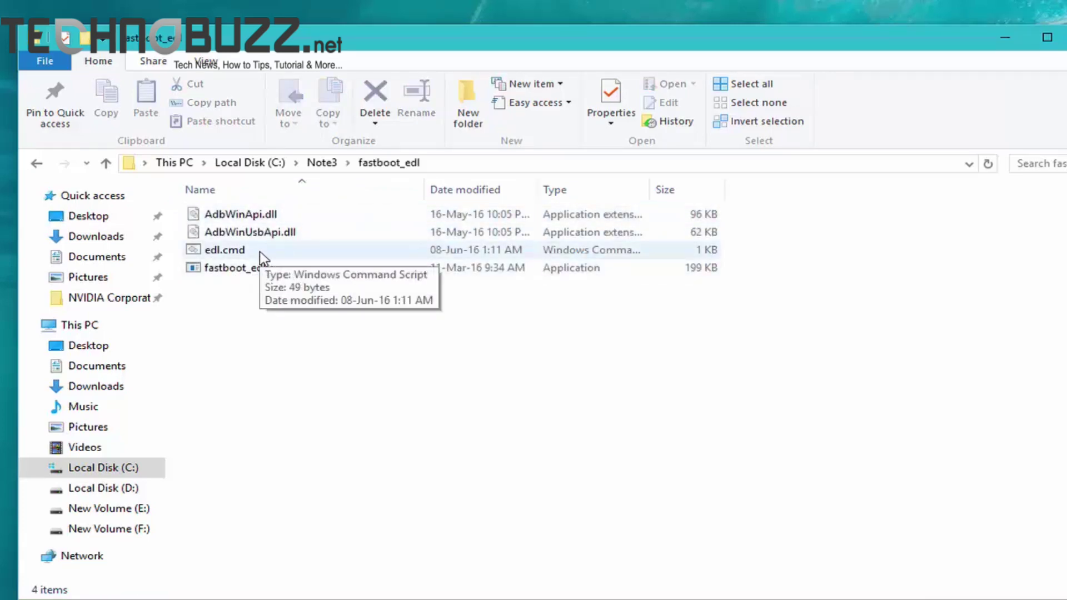
pyautogui.doubleClick(260, 252)
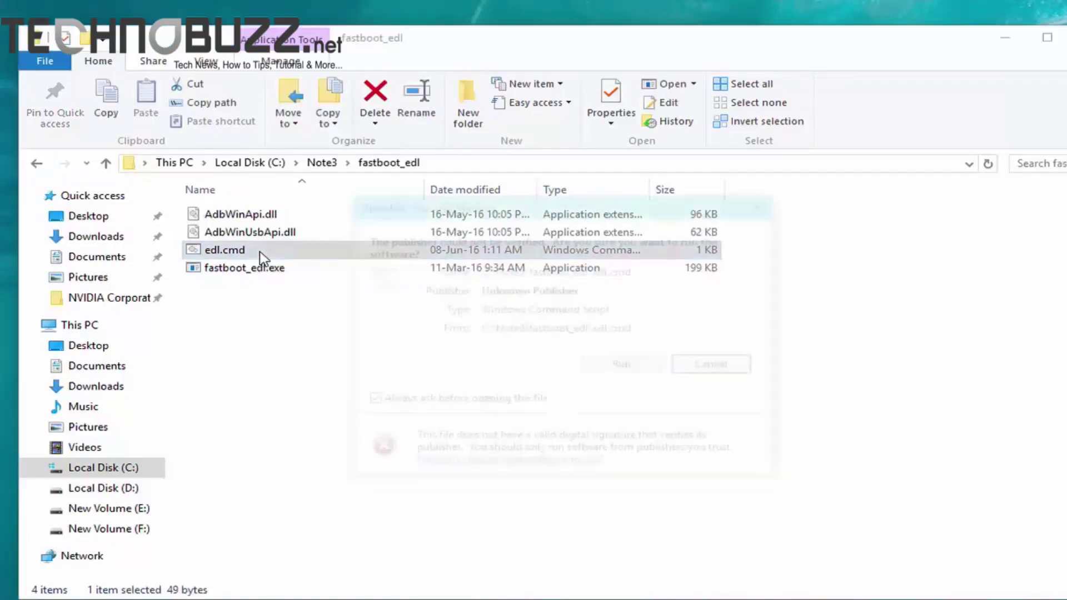
pyautogui.click(648, 369)
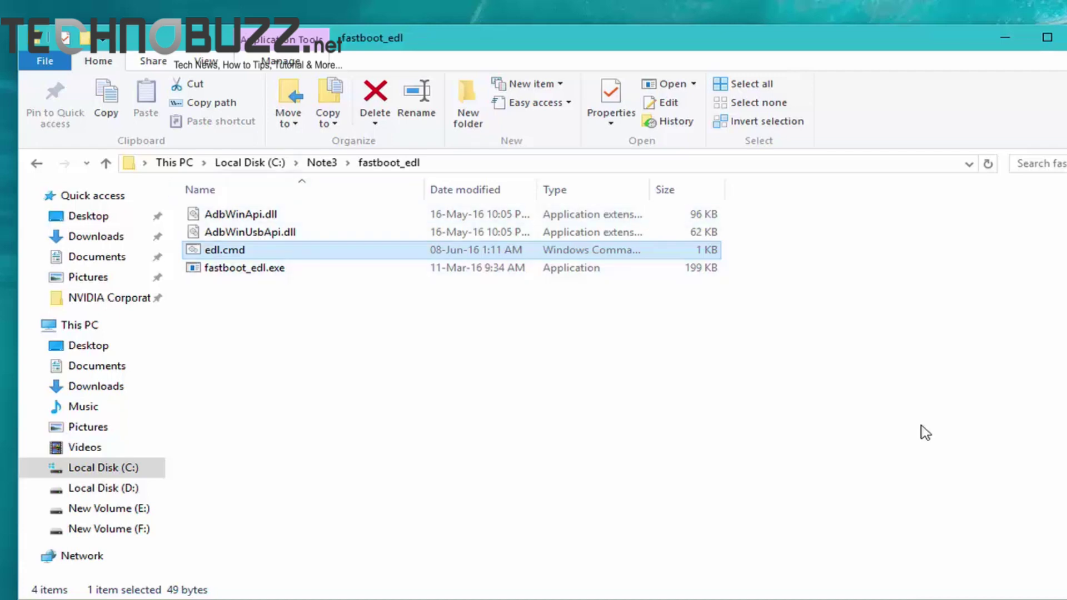
# - Return to the Note3 folder and try to repair XiaoMiFlash with MiFlashSetup.msi
pyautogui.hotkey('alt', 'Up')
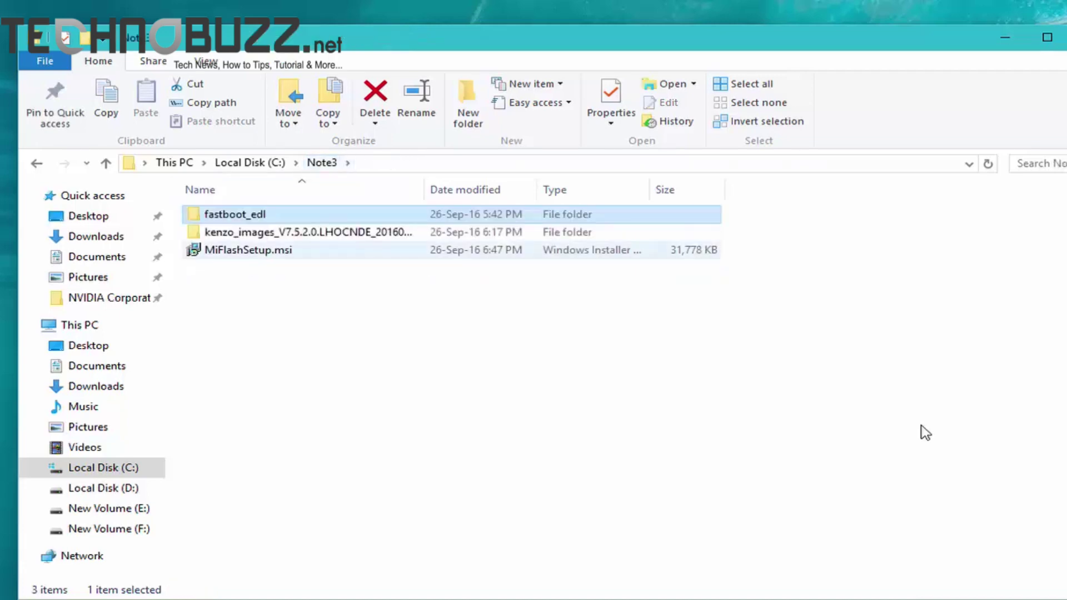
pyautogui.press('Down')
pyautogui.press('Down')
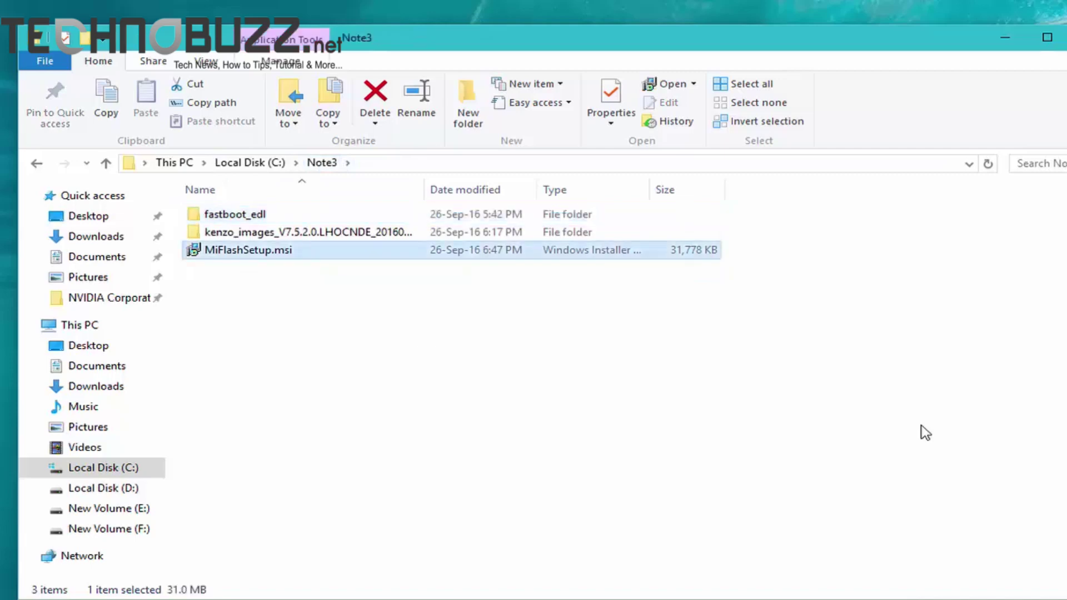
pyautogui.press('Return')
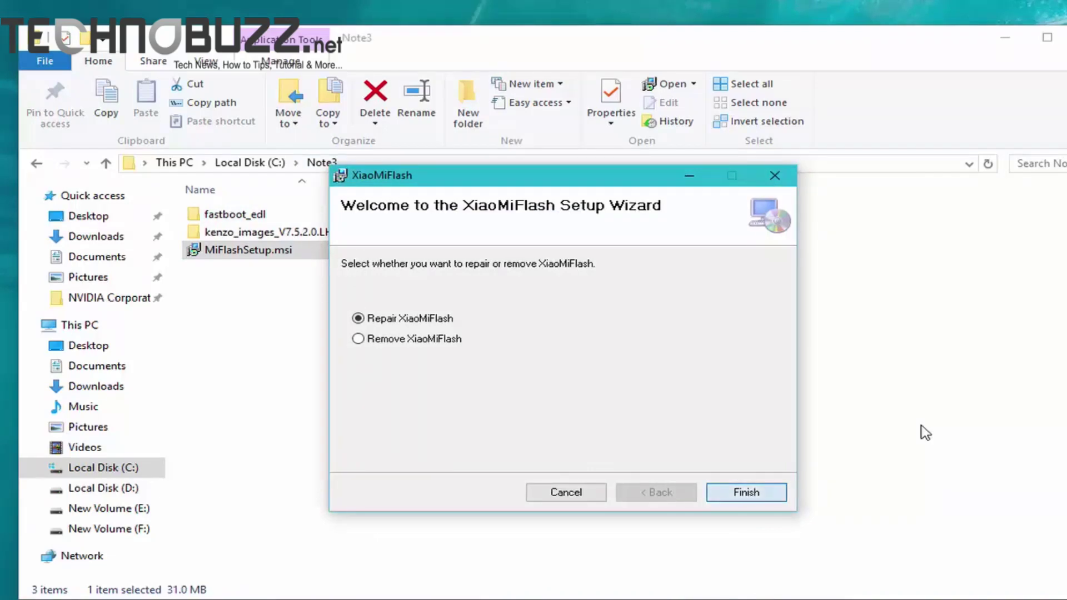
pyautogui.press('Return')
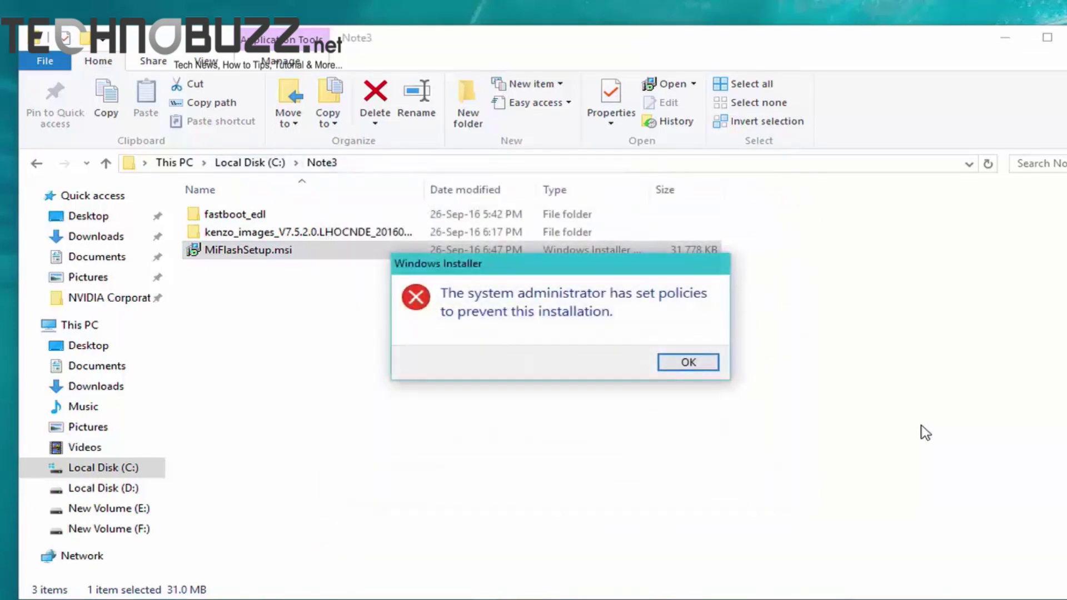
pyautogui.press('Return')
# - Open the XiaoMiFlash folder inside the XiaoMi folder on Local Disk (C:)
pyautogui.click(250, 163)
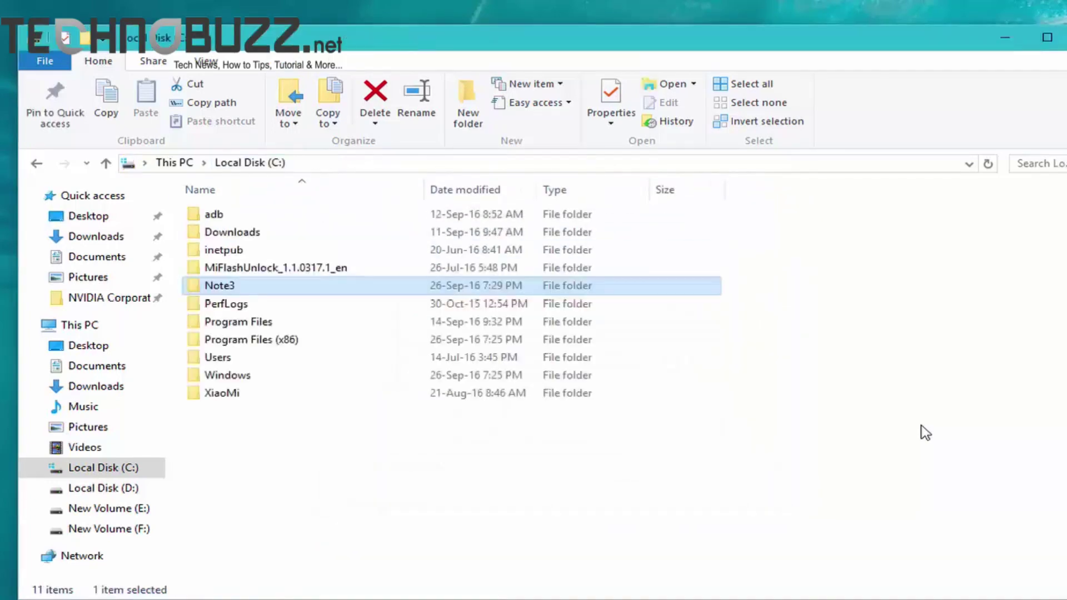
pyautogui.doubleClick(244, 393)
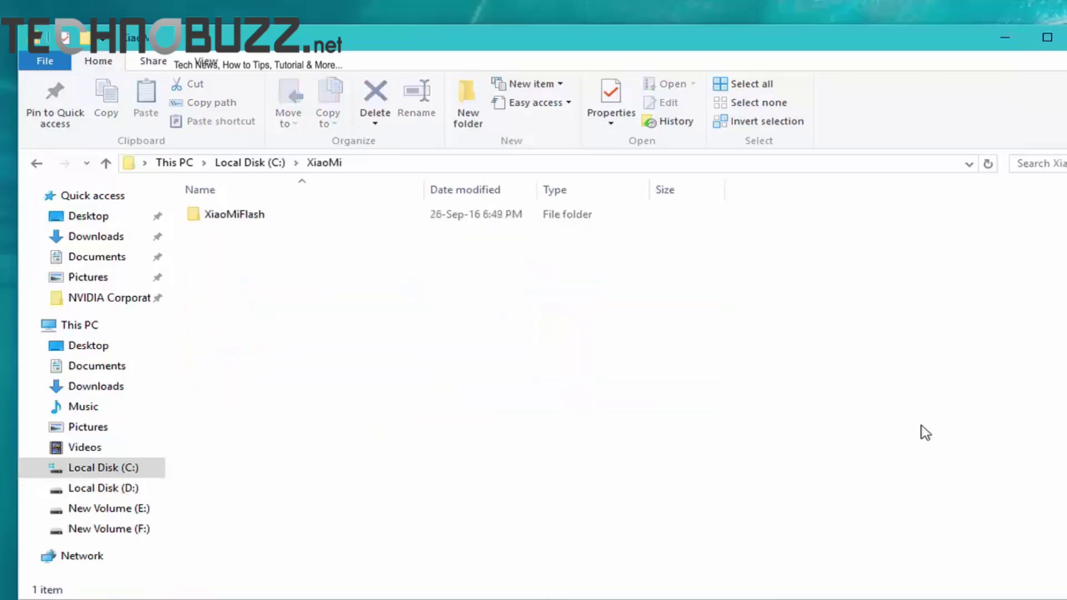
pyautogui.press('x')
pyautogui.press('Return')
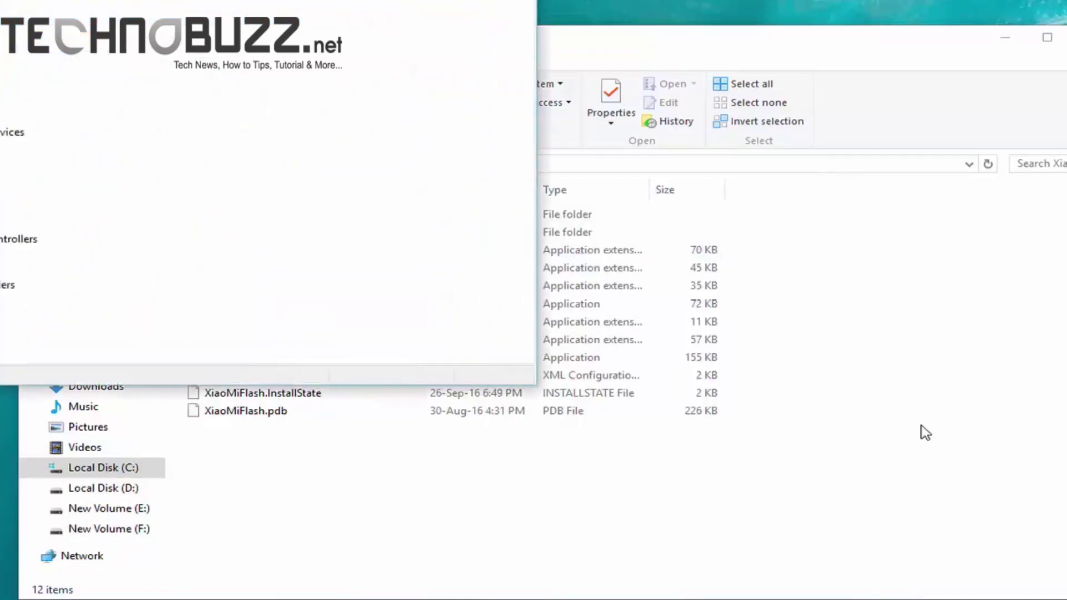
# - In Device Manager, start a driver update for the Qualcomm HS-USB QDLoader 9008 port, choosing to browse the computer for driver software
pyautogui.click(254, 299)
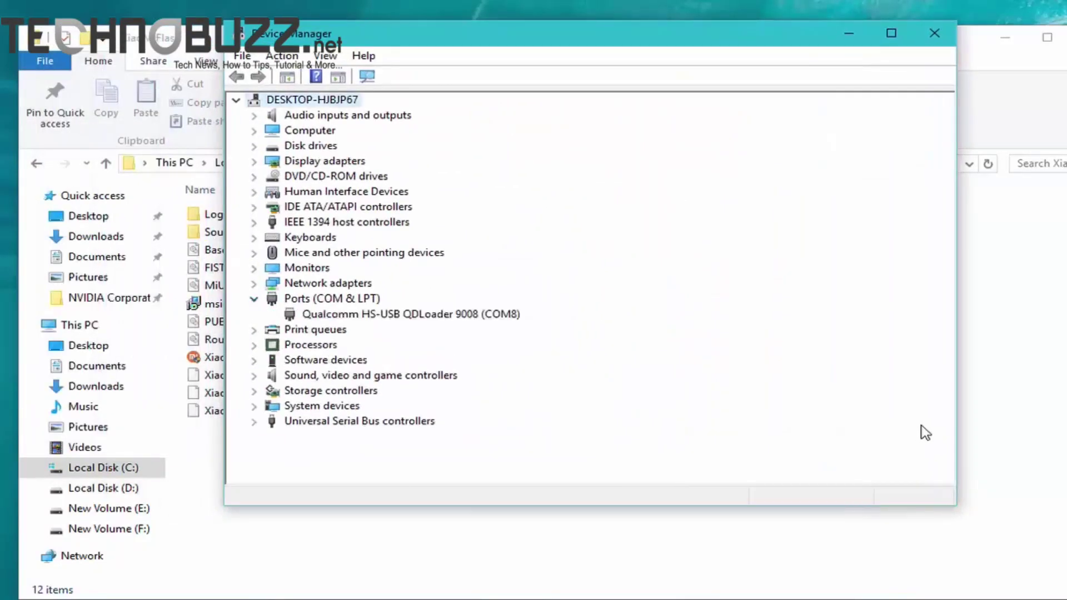
pyautogui.click(411, 314)
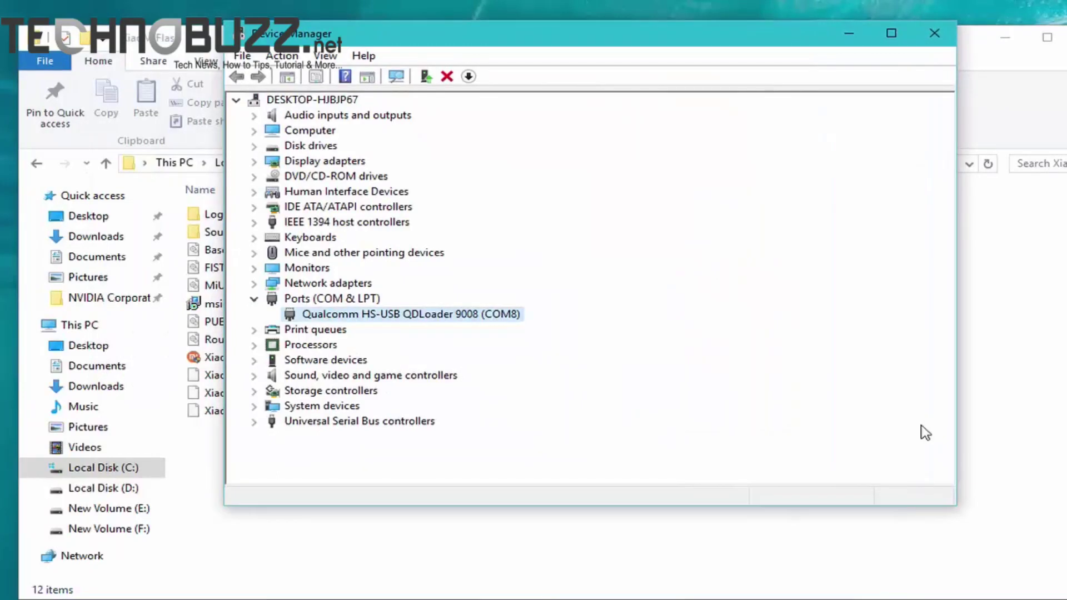
pyautogui.hotkey('shift', 'F10')
pyautogui.press('Return')
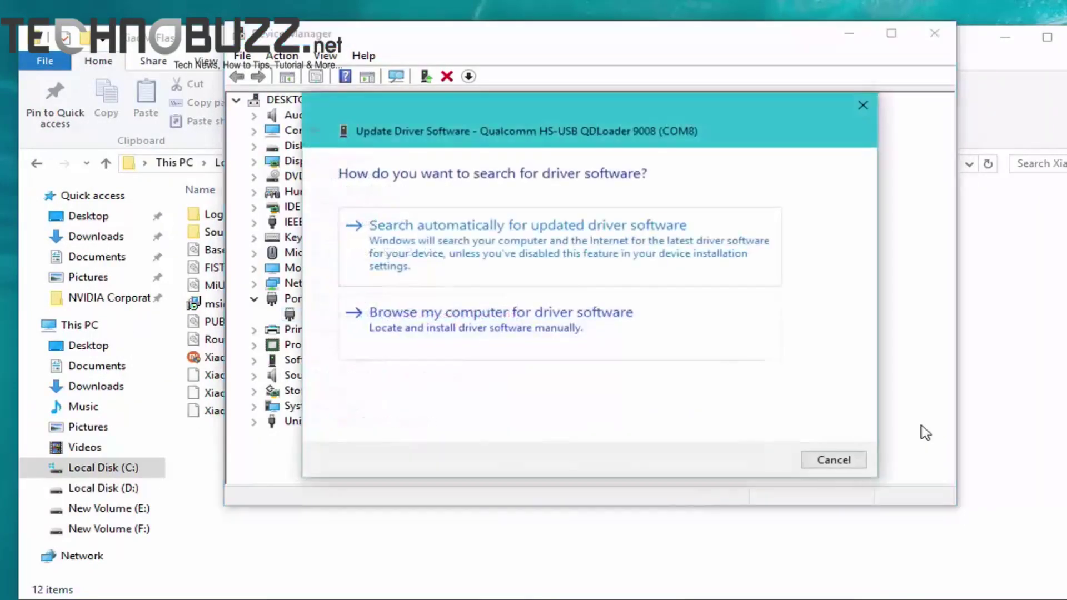
pyautogui.press('Tab')
pyautogui.press('Return')
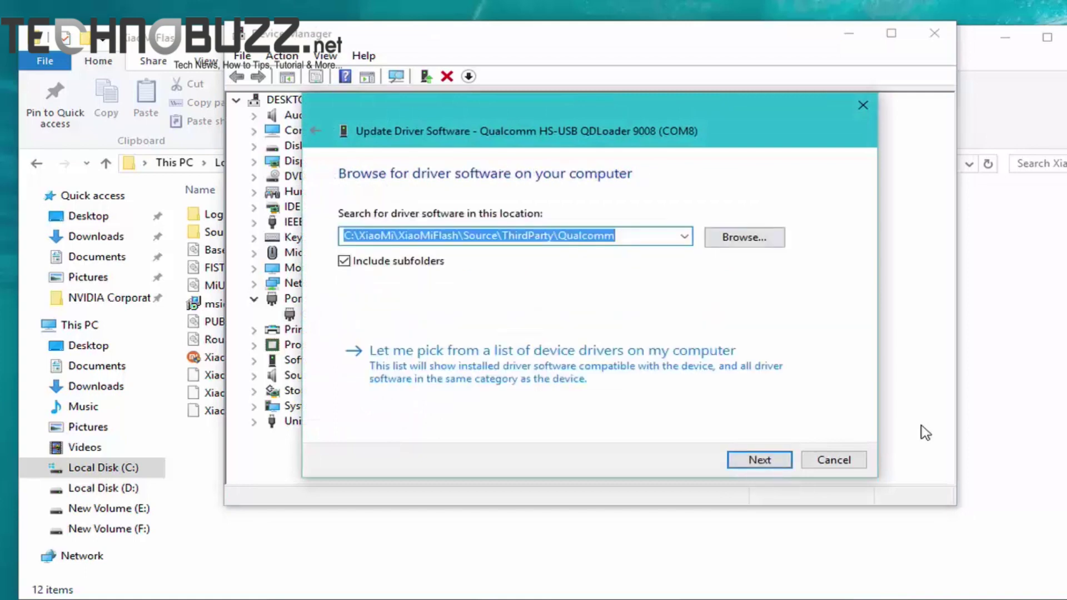
# - Set the driver search location to C:\XiaoMi\XiaoMiFlash\Source\ThirdParty\Qualcomm\Driver
pyautogui.press('Tab')
pyautogui.press('Return')
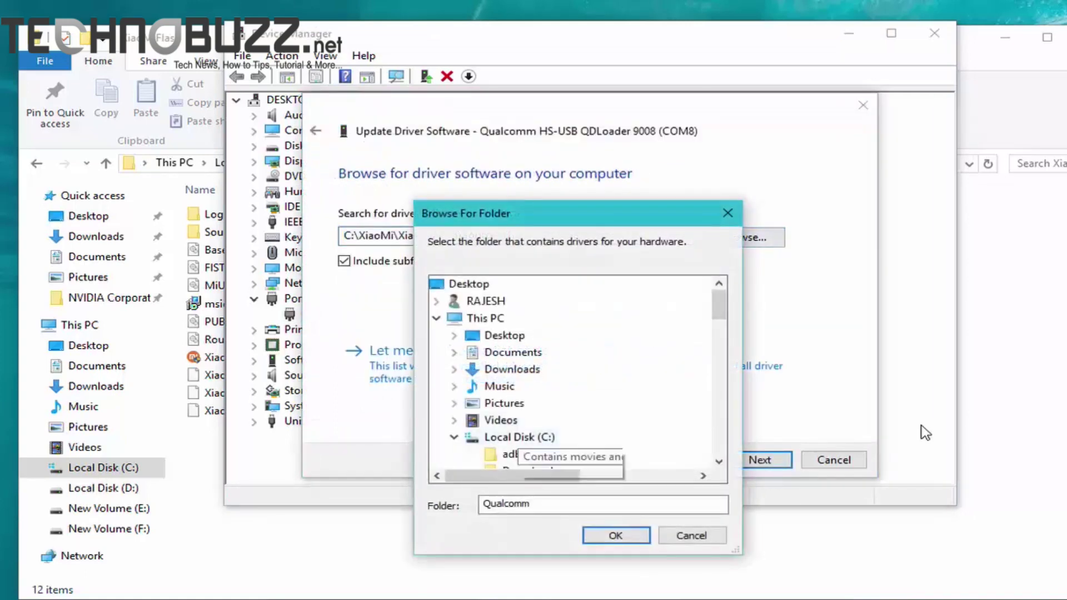
pyautogui.click(519, 436)
pyautogui.scroll(-2, 586, 406)
pyautogui.scroll(-2, 586, 407)
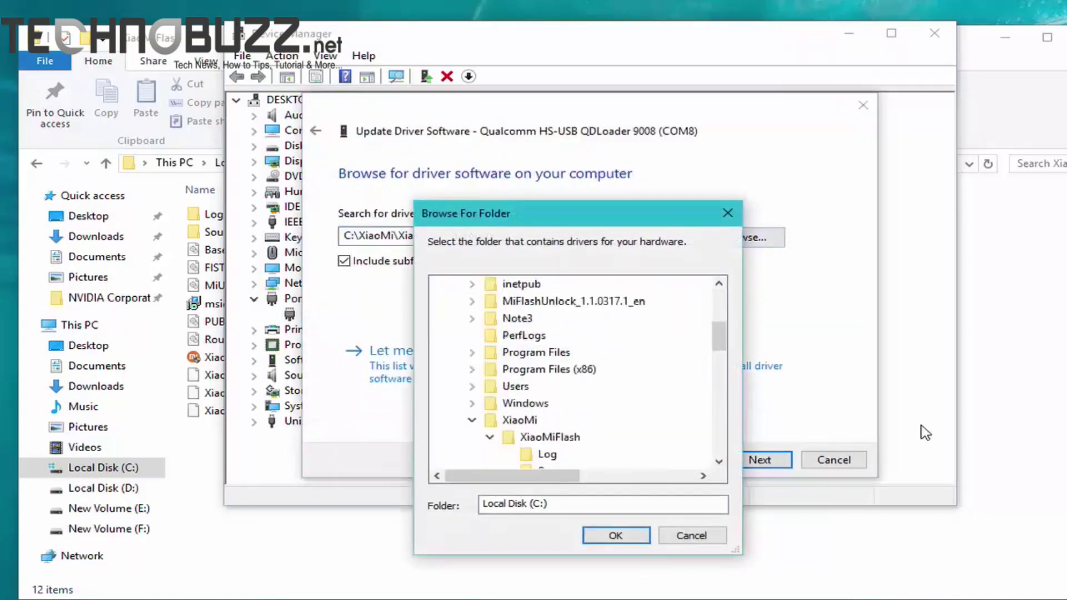
pyautogui.click(516, 420)
pyautogui.press('Down')
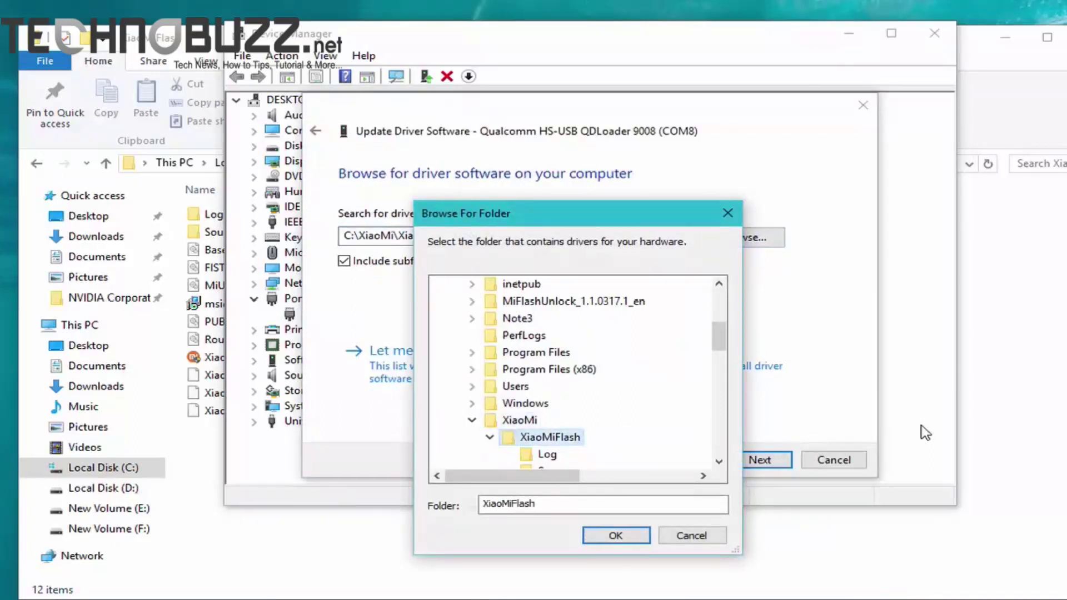
pyautogui.press('s')
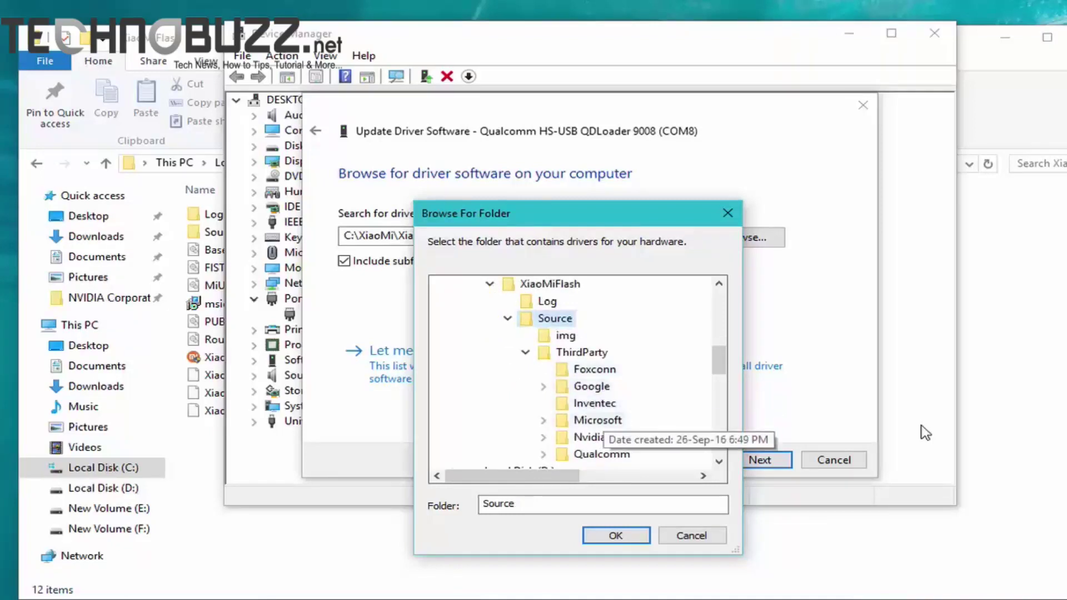
pyautogui.press('q')
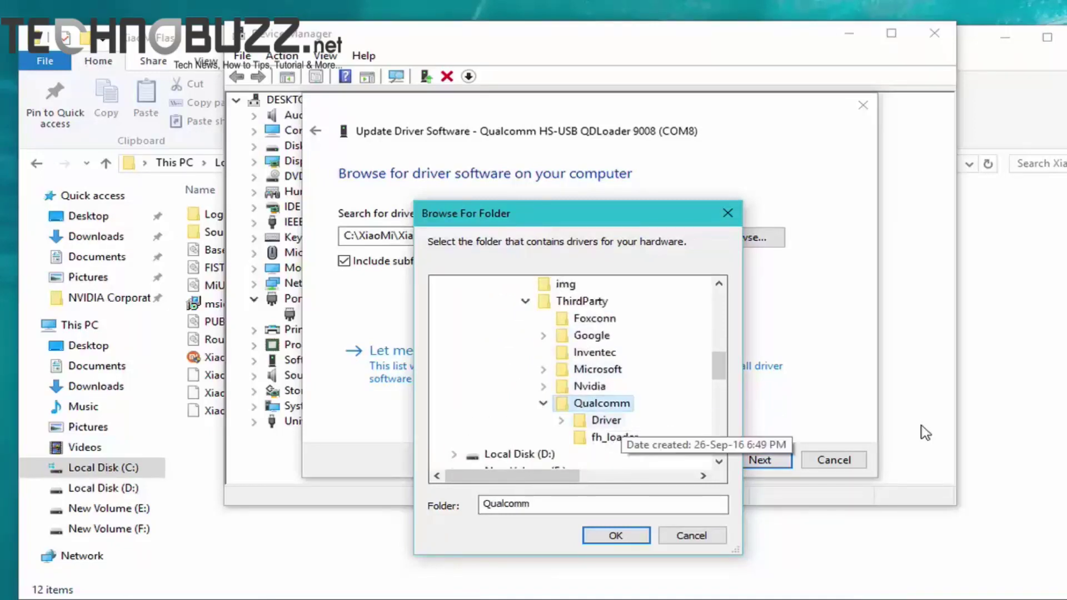
pyautogui.press('d')
pyautogui.press('Return')
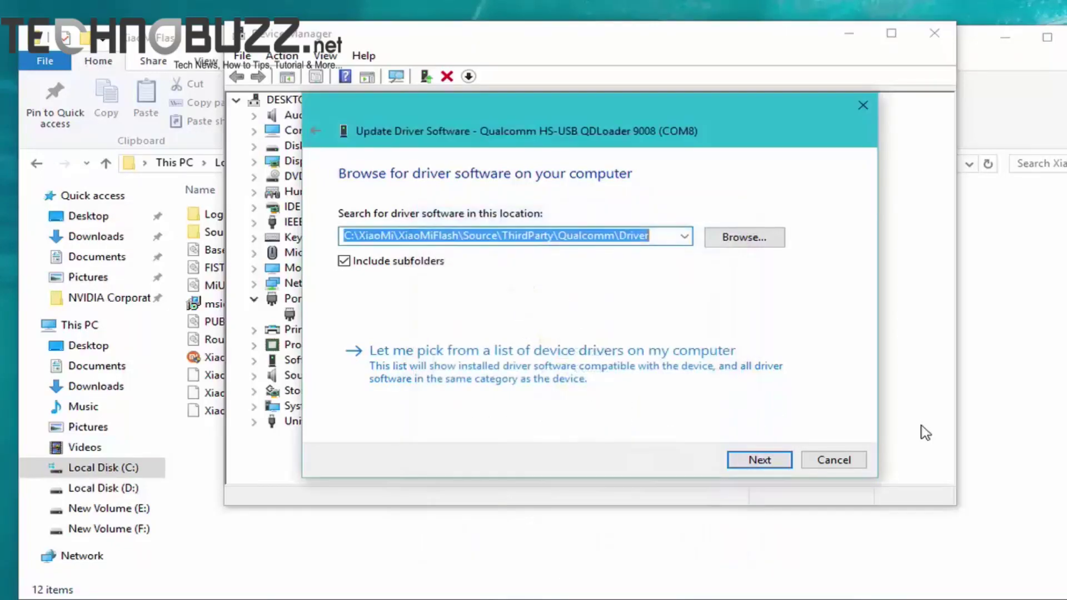
# - Run the driver update from the chosen folder, finish the wizard, and close Device Manager
pyautogui.press('Return')
pyautogui.press('Return')
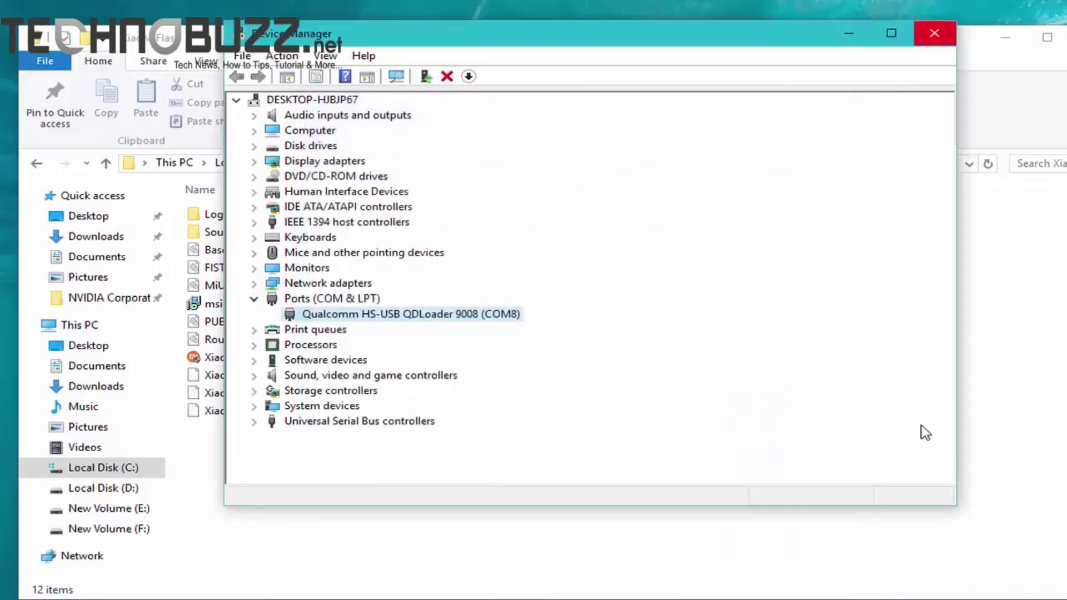
pyautogui.click(935, 33)
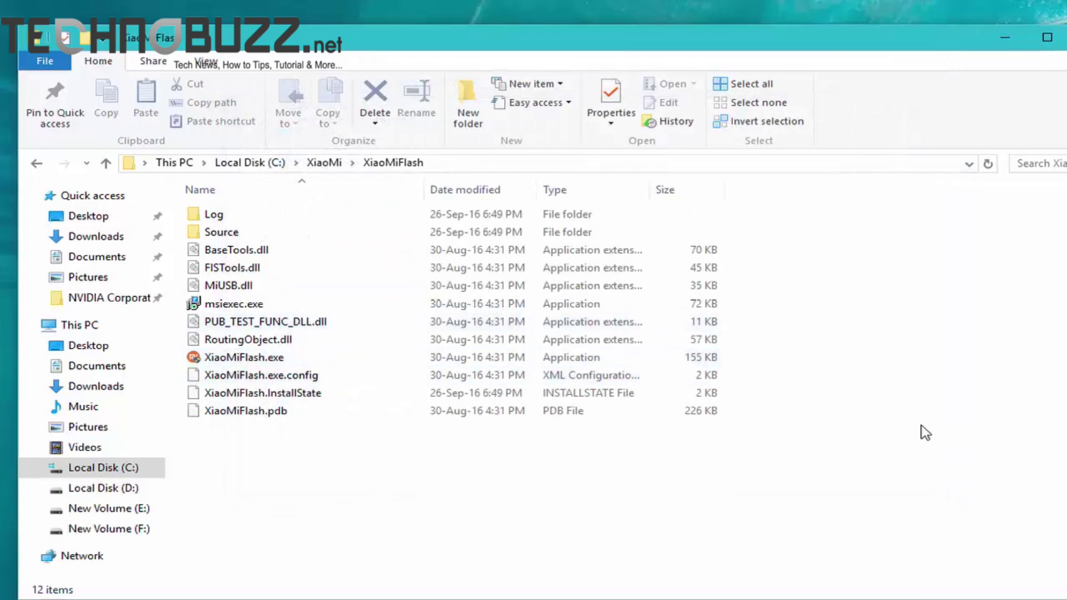
pyautogui.press('BackSpace')
pyautogui.press('Return')
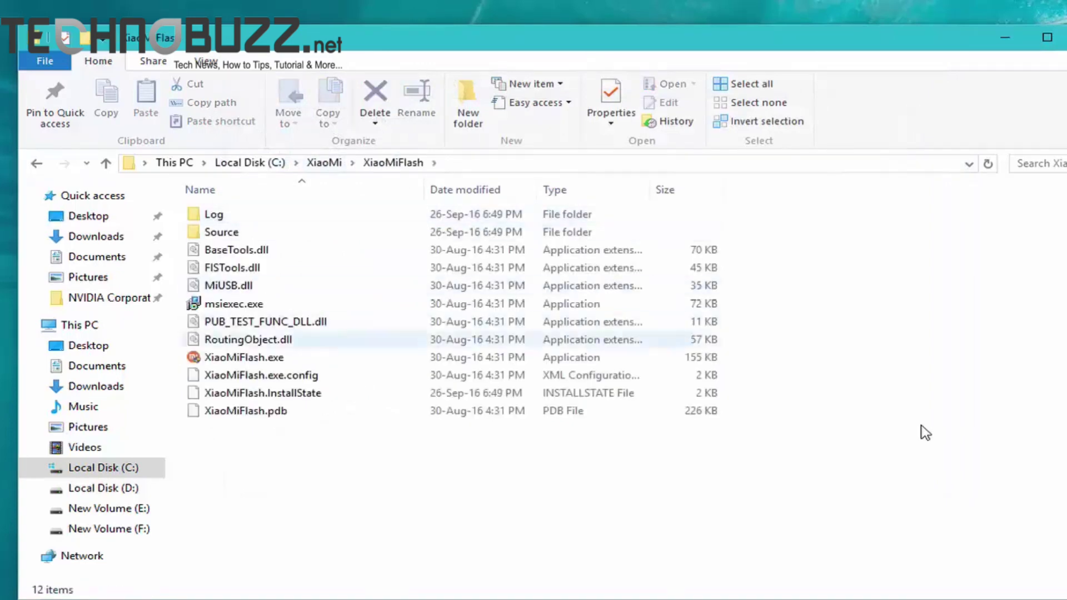
# - Launch XiaoMiFlash.exe, shrink its window slightly, and choose the clean all flashing option
pyautogui.click(244, 357)
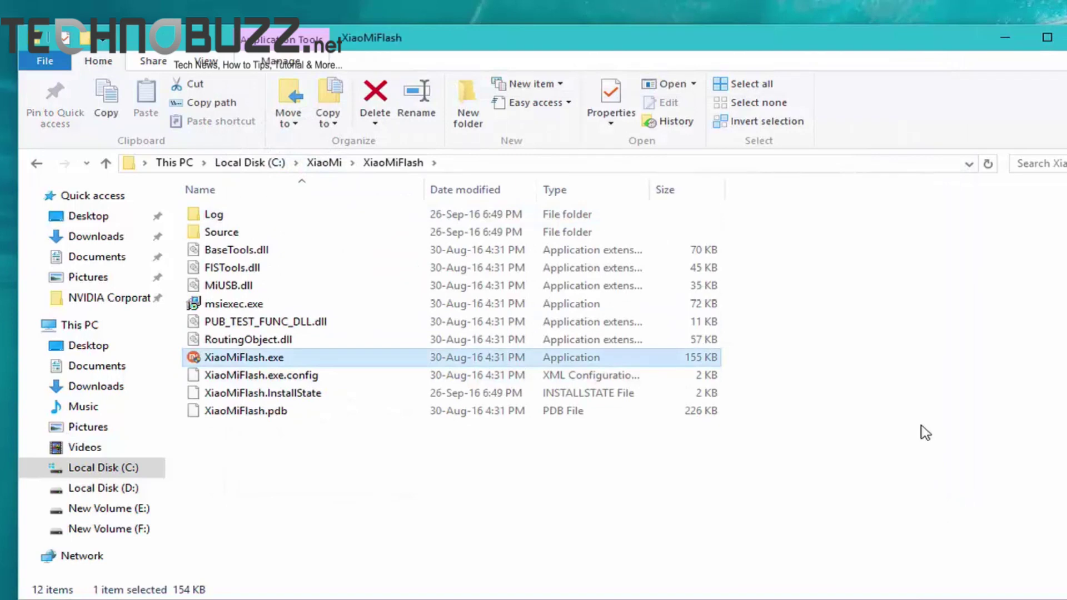
pyautogui.press('Return')
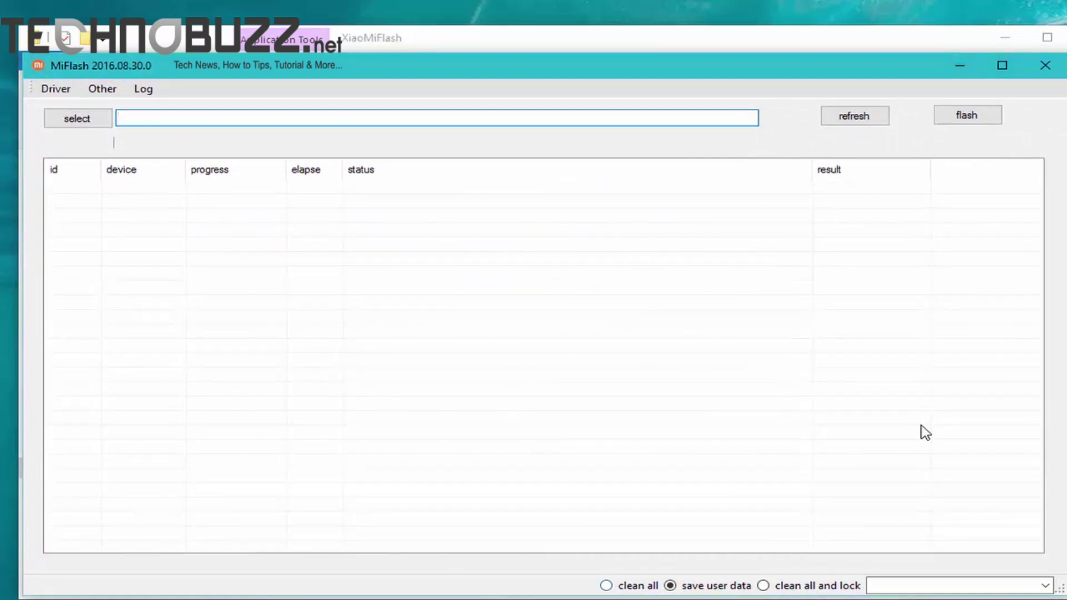
pyautogui.moveTo(1065, 594); pyautogui.dragTo(1026, 508)
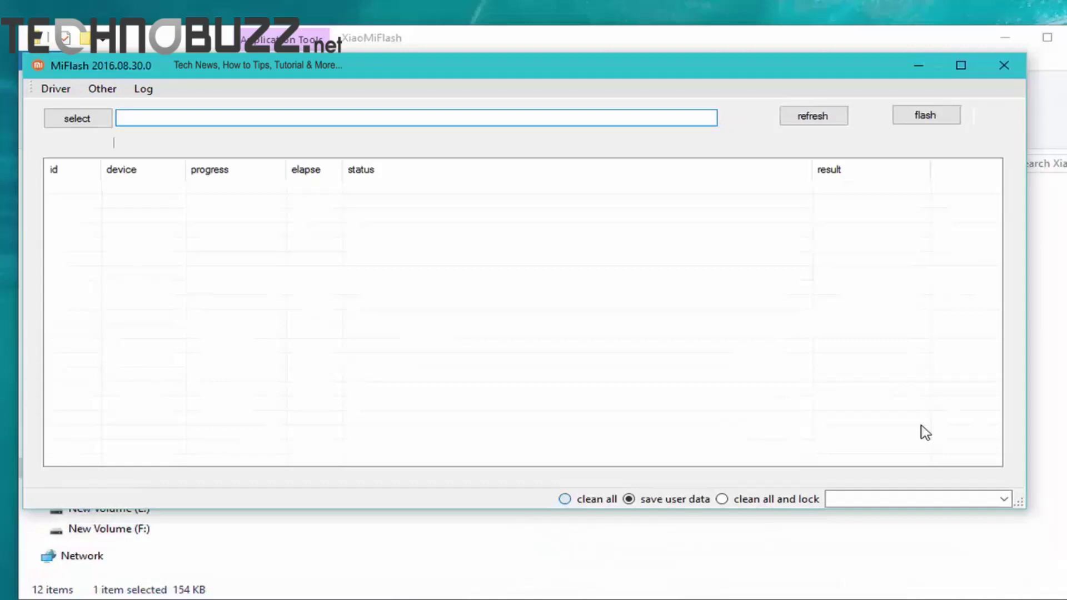
pyautogui.click(565, 499)
# - Return to File Explorer and open the images folder inside the nested kenzo_images_V7.5.2.0.LHOCNDE ROM folders in C:\Note3
pyautogui.click(1004, 66)
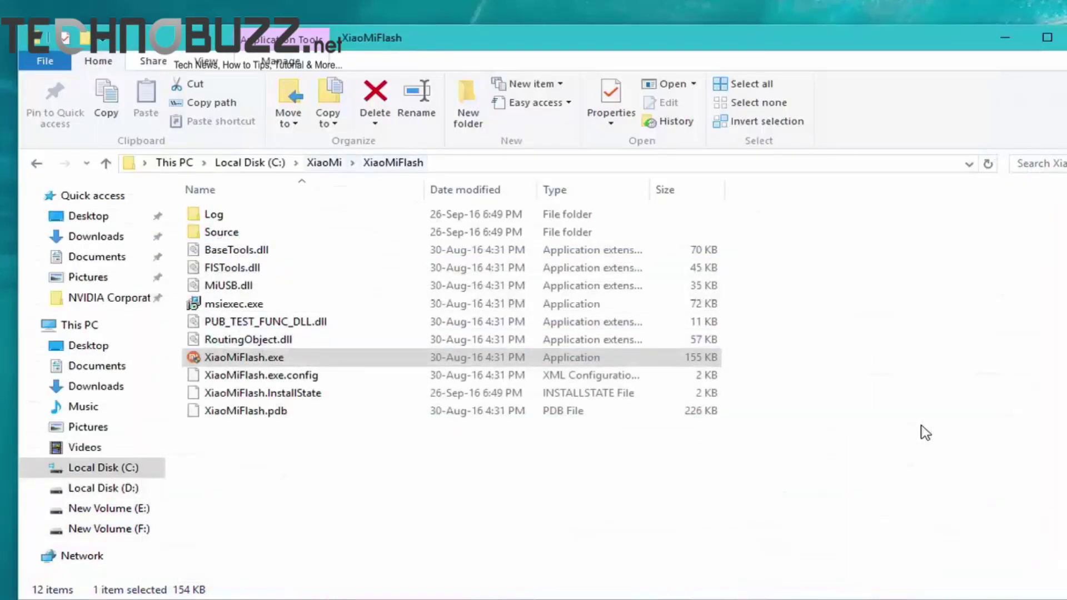
pyautogui.click(250, 163)
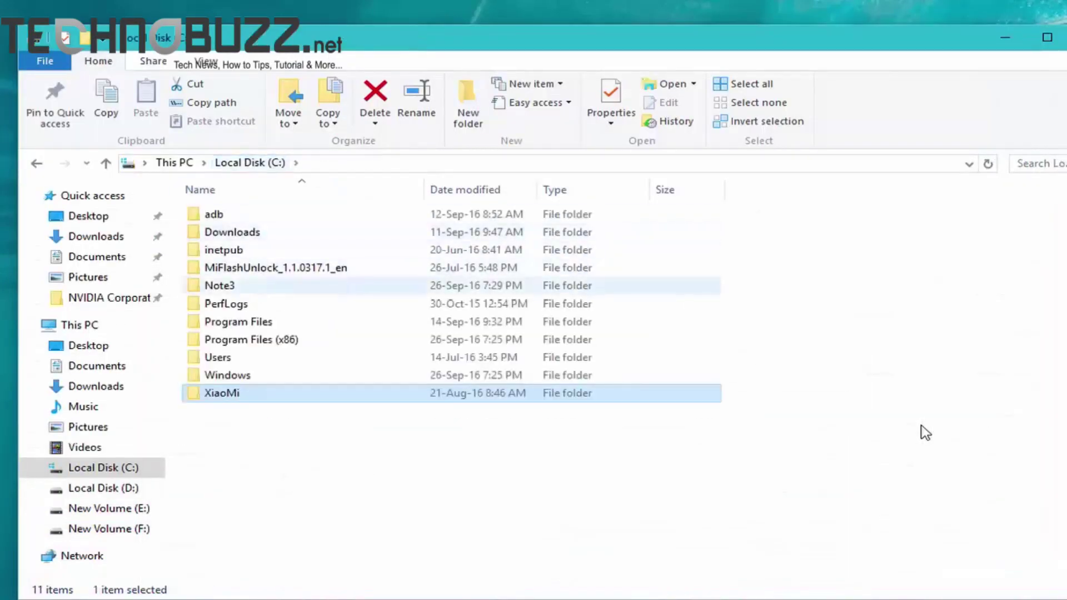
pyautogui.doubleClick(223, 286)
pyautogui.press('k')
pyautogui.press('Return')
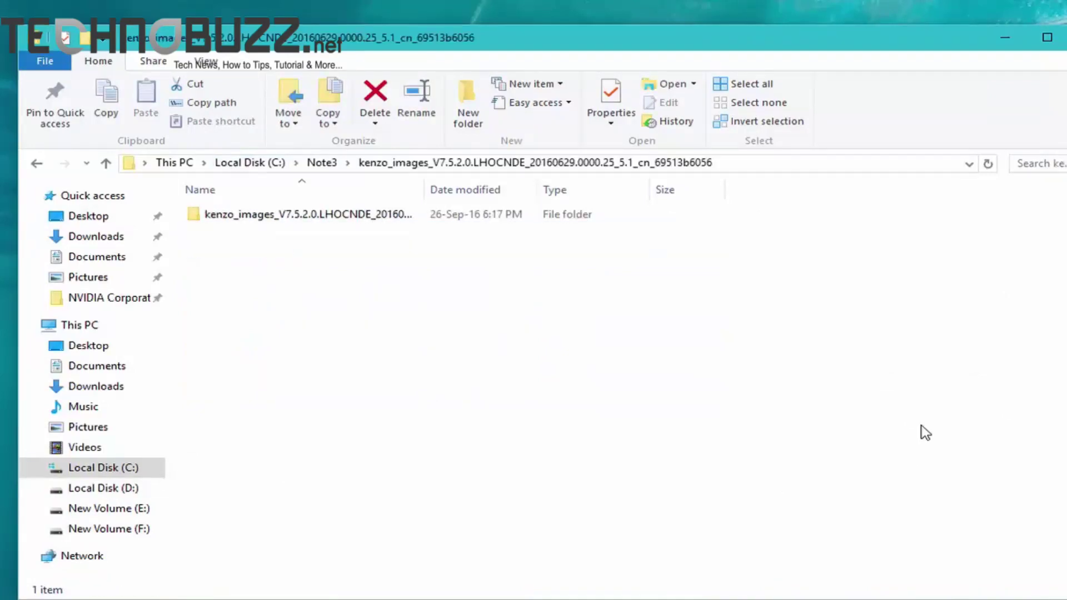
pyautogui.press('k')
pyautogui.press('Return')
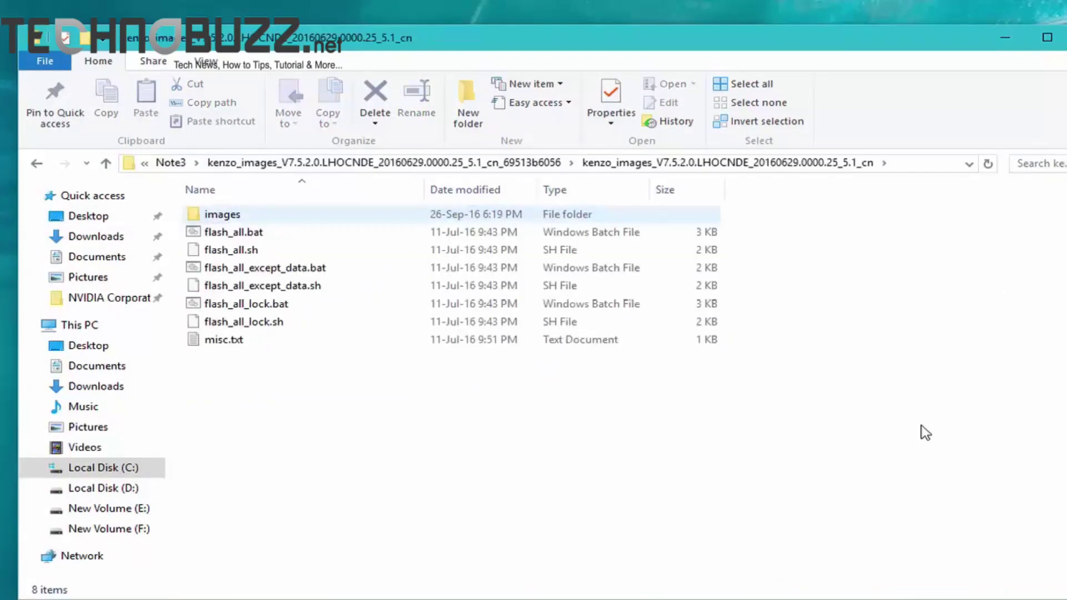
pyautogui.press('i')
pyautogui.press('Return')
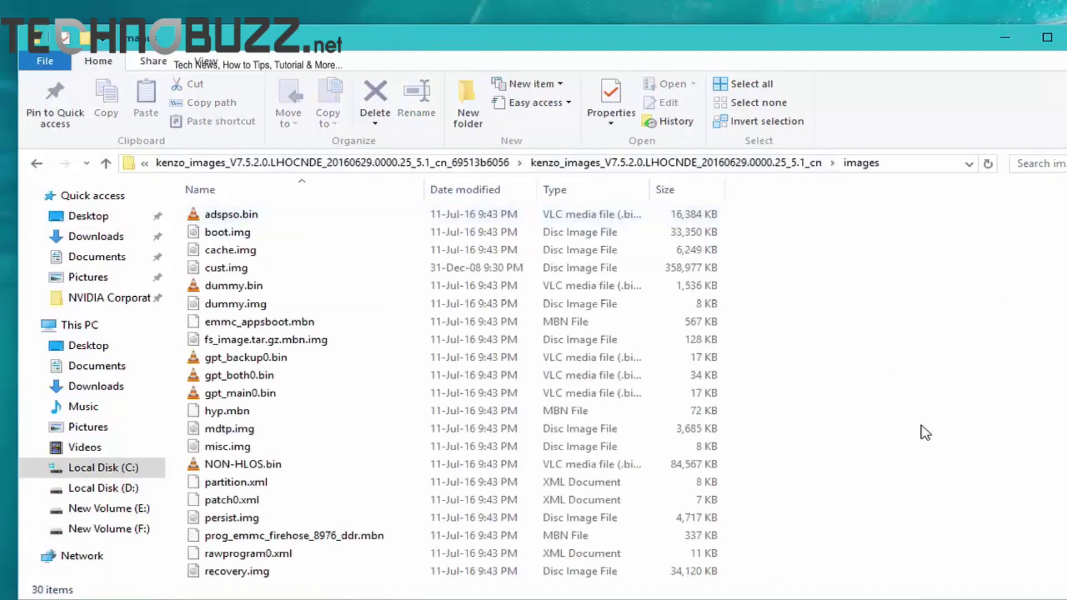
# - Copy the full path of the images folder and paste it as the ROM path in MiFlash
pyautogui.hotkey('alt', 'd')
pyautogui.press('Escape')
pyautogui.hotkey('alt', 'd')
pyautogui.hotkey('ctrl', 'c')
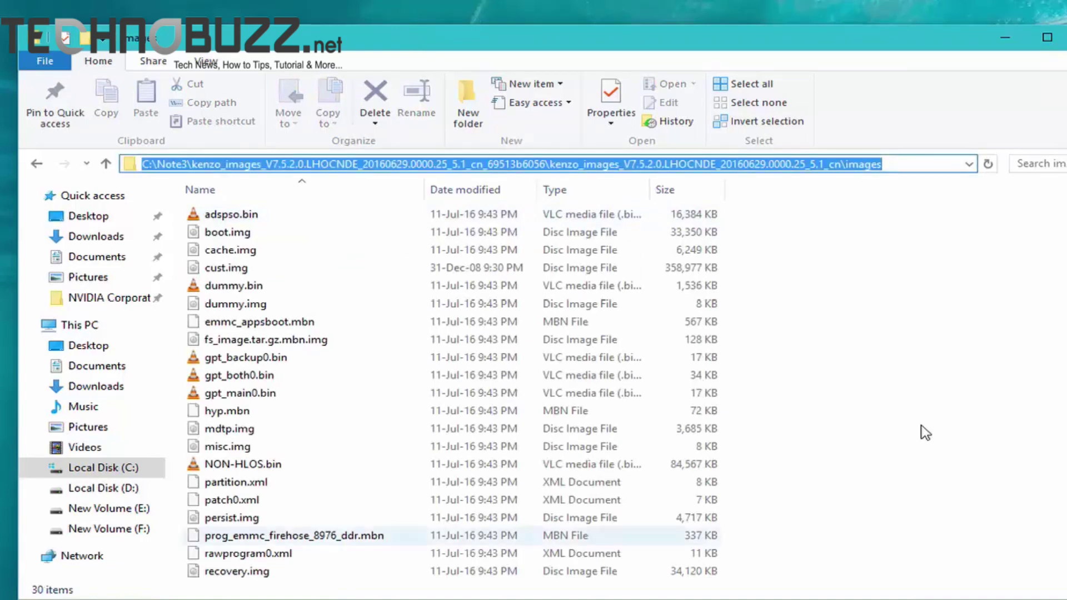
pyautogui.hotkey('alt', 'Tab')
pyautogui.rightClick(543, 119)
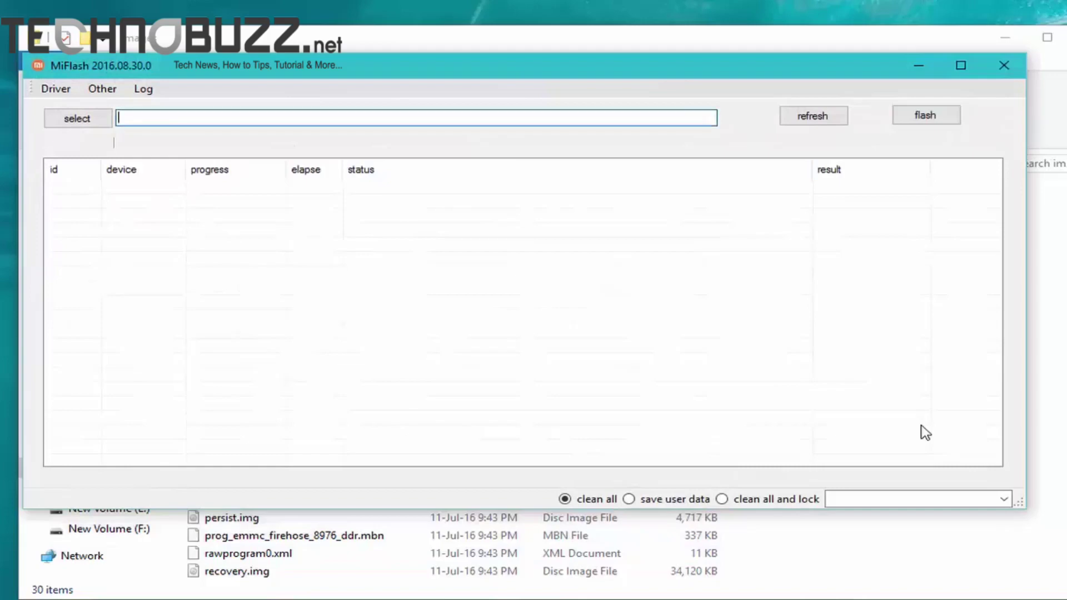
pyautogui.click(587, 194)
pyautogui.press('Tab')
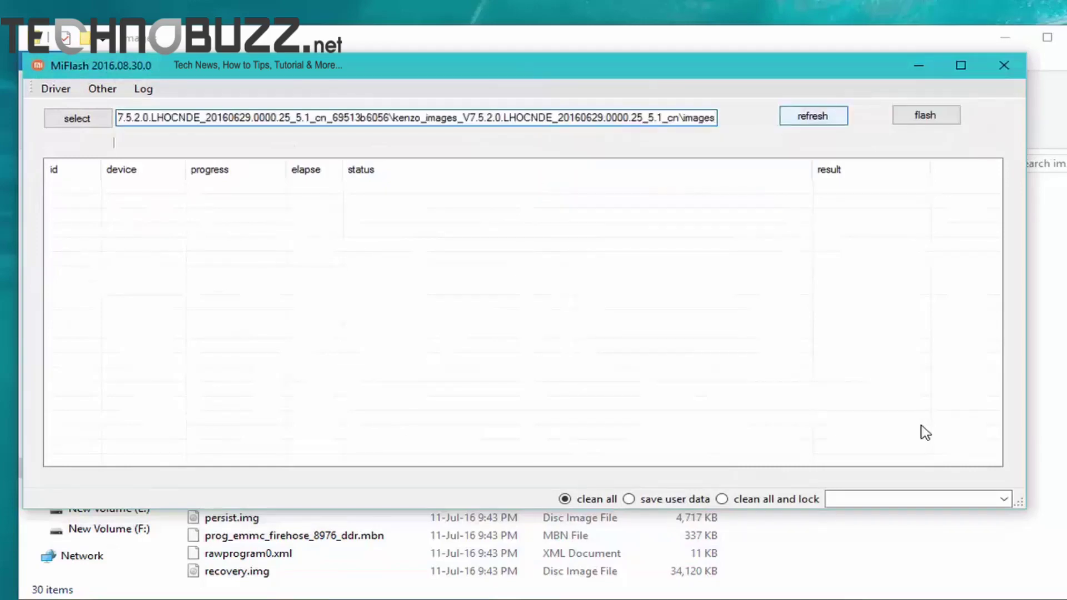
# - Refresh MiFlash's device list and start flashing the ROM to the COM8 device
pyautogui.press('Return')
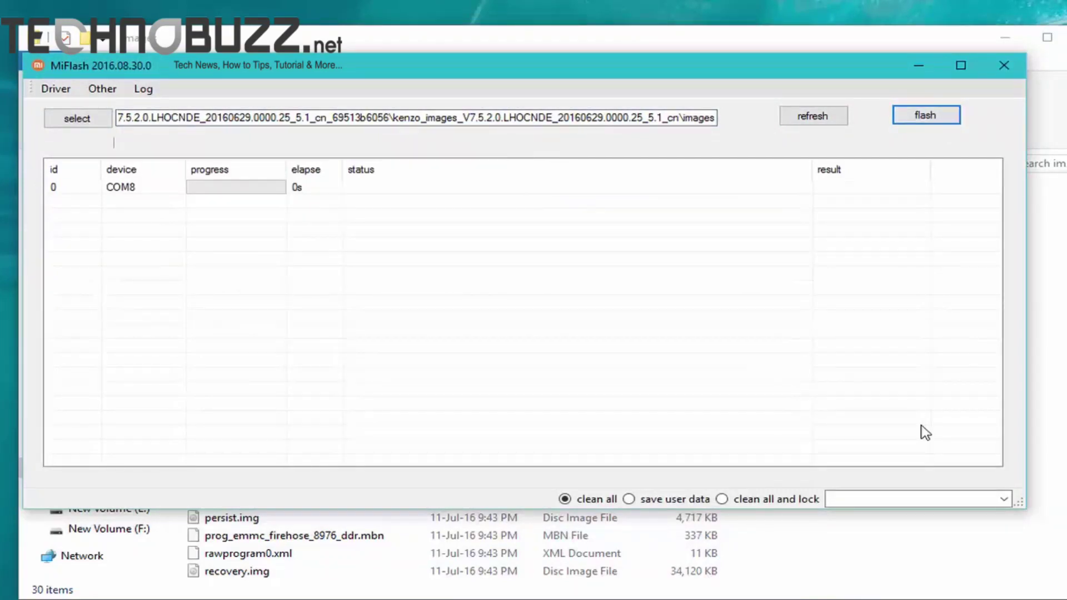
pyautogui.moveTo(522, 65); pyautogui.dragTo(539, 71)
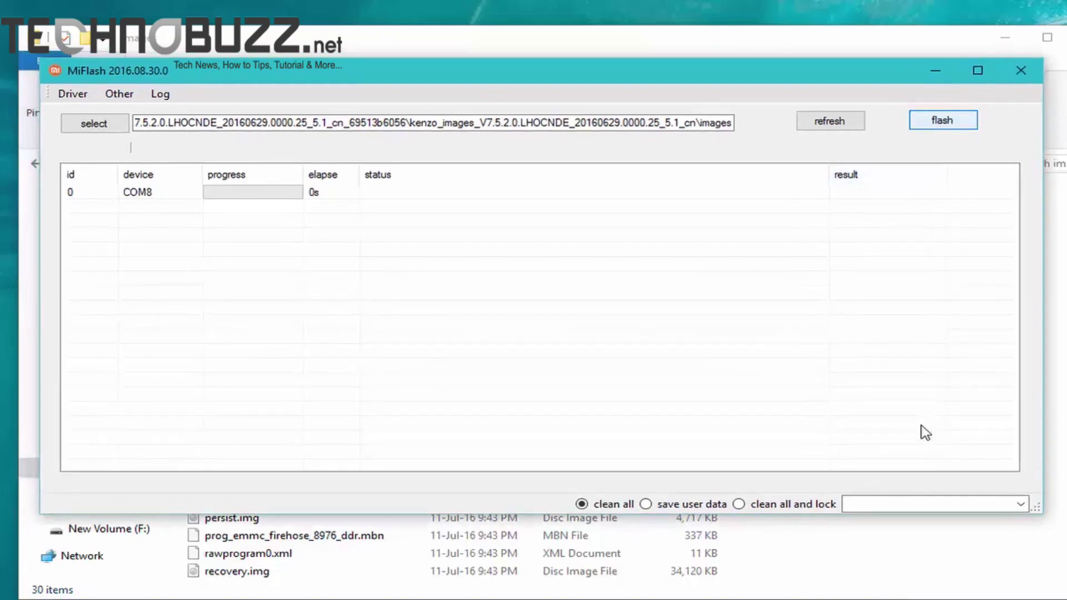
pyautogui.press('Return')
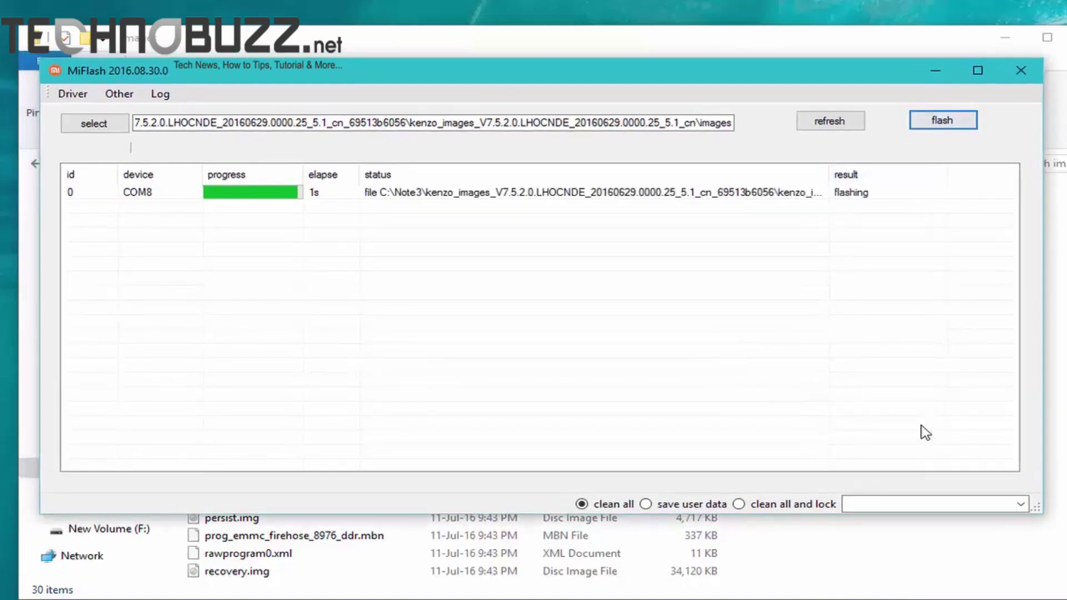